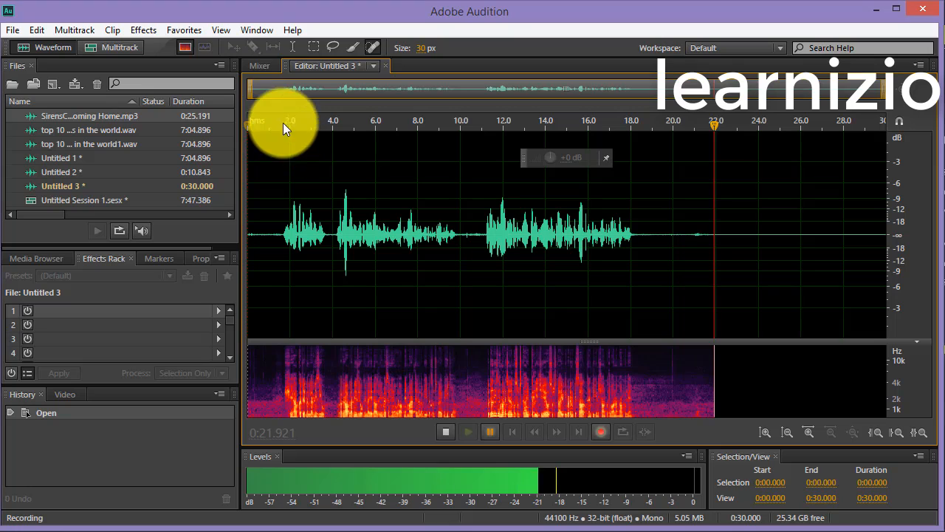
- Stop the voice recording and play it back from the beginning, pausing partway through
click(454, 426)
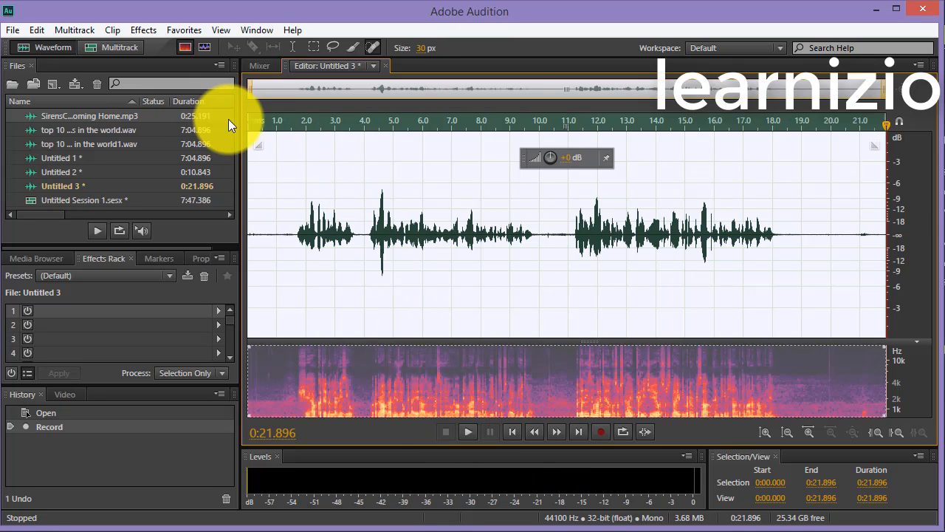
click(251, 122)
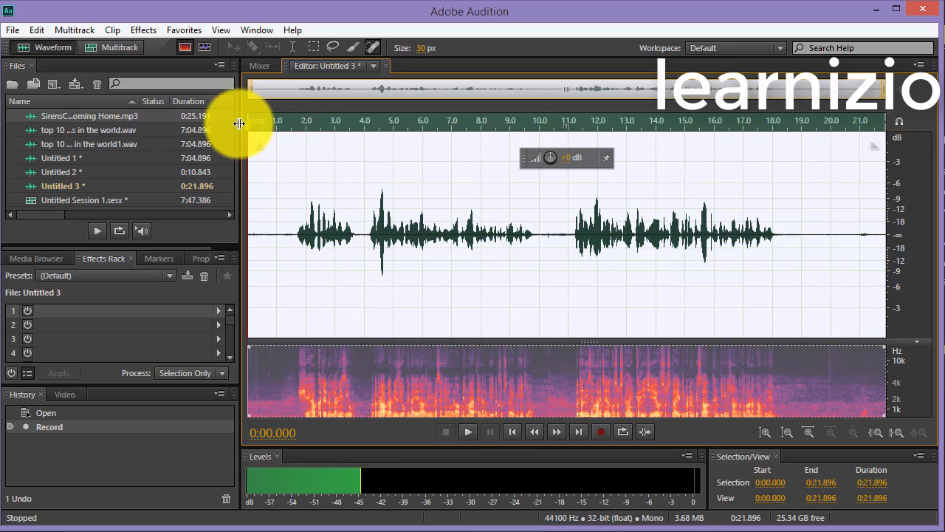
click(469, 431)
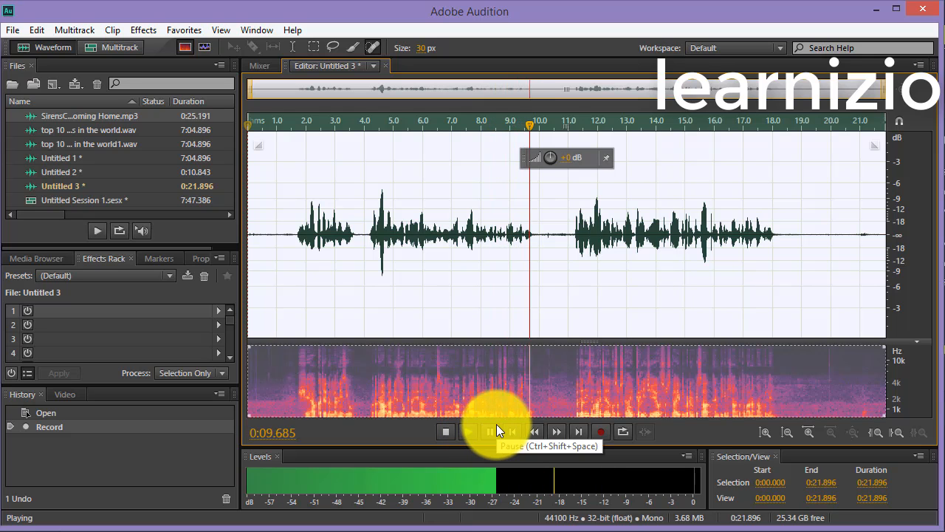
click(497, 426)
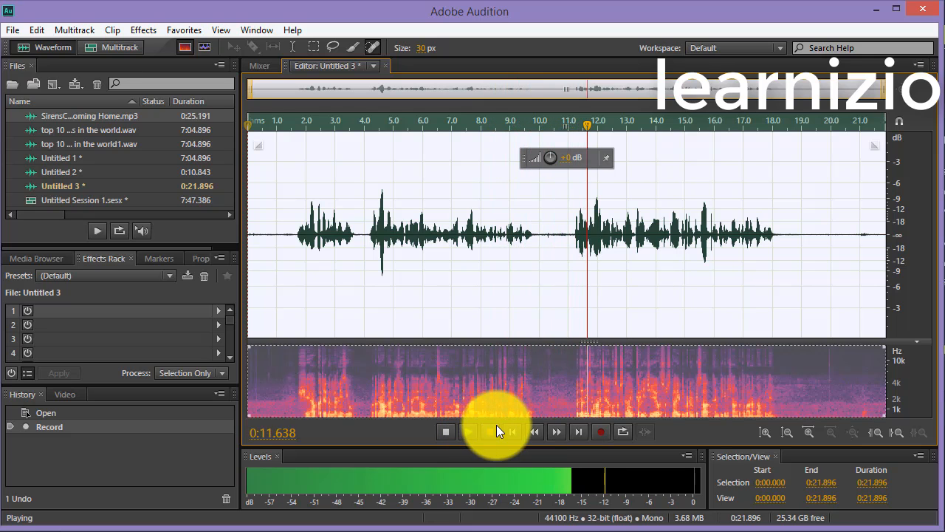
- Select the entire recording and capture it as a noise print, accepting the alert
scroll(570, 221, up, 5)
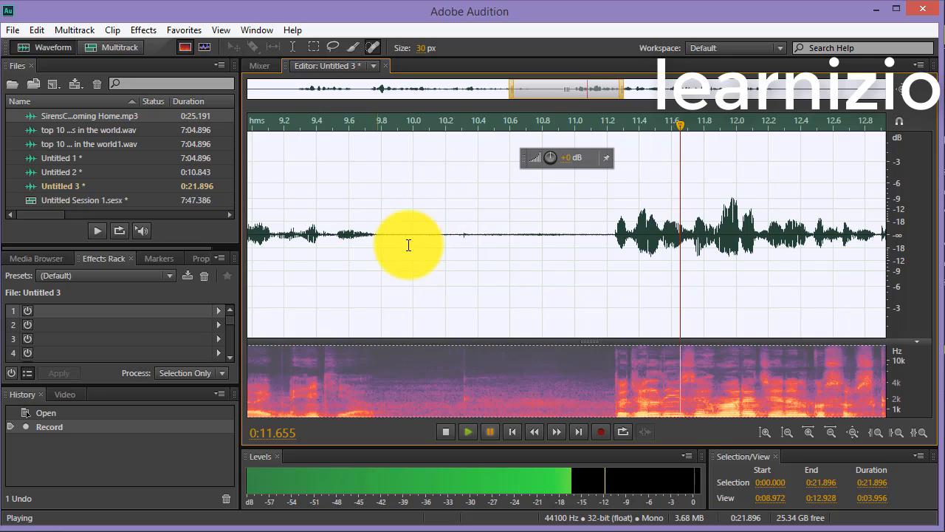
scroll(458, 295, down, 5)
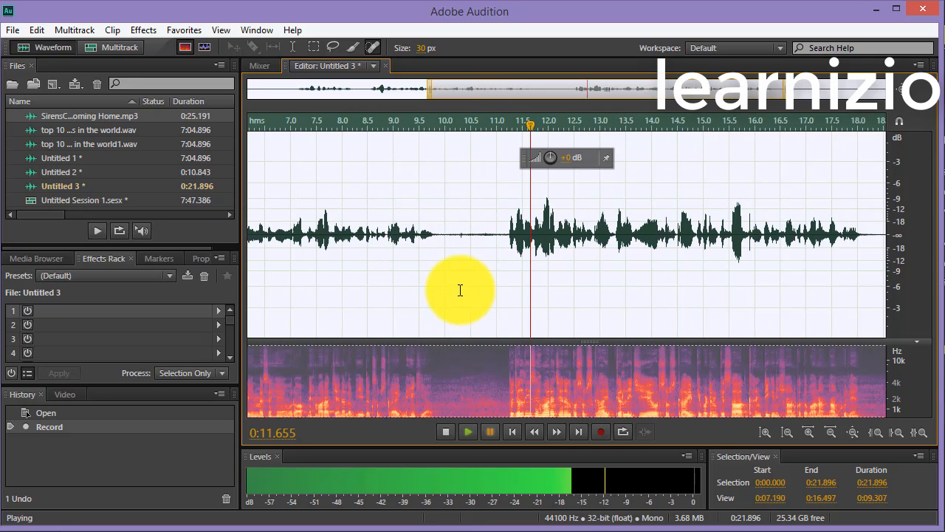
scroll(263, 232, up, 5)
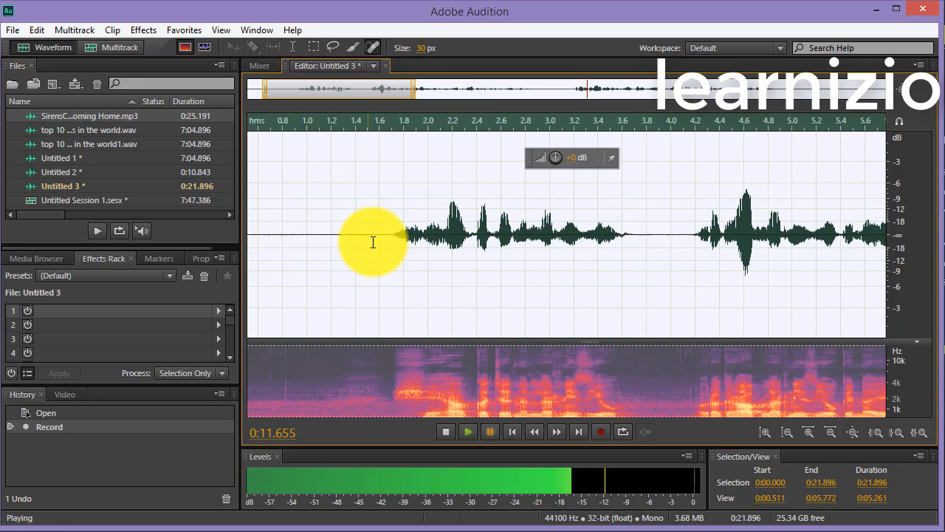
scroll(392, 268, down, 3)
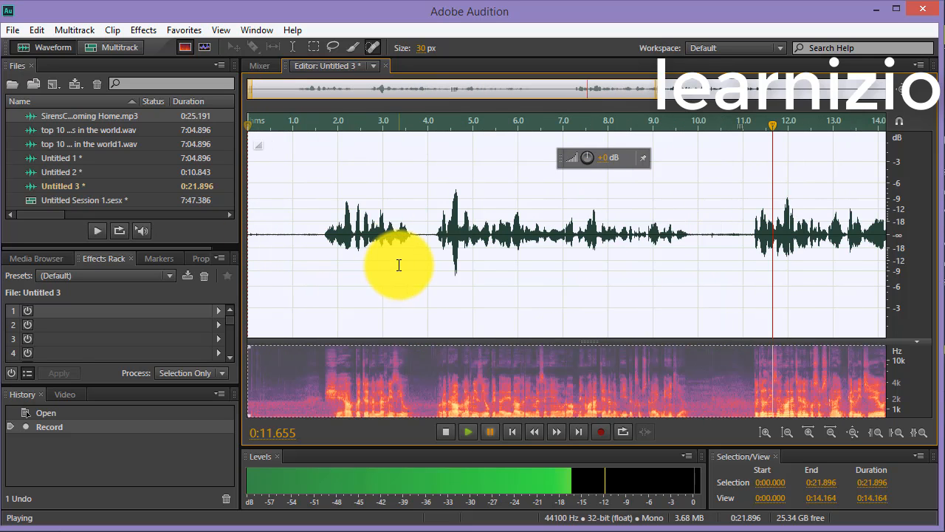
scroll(589, 277, down, 2)
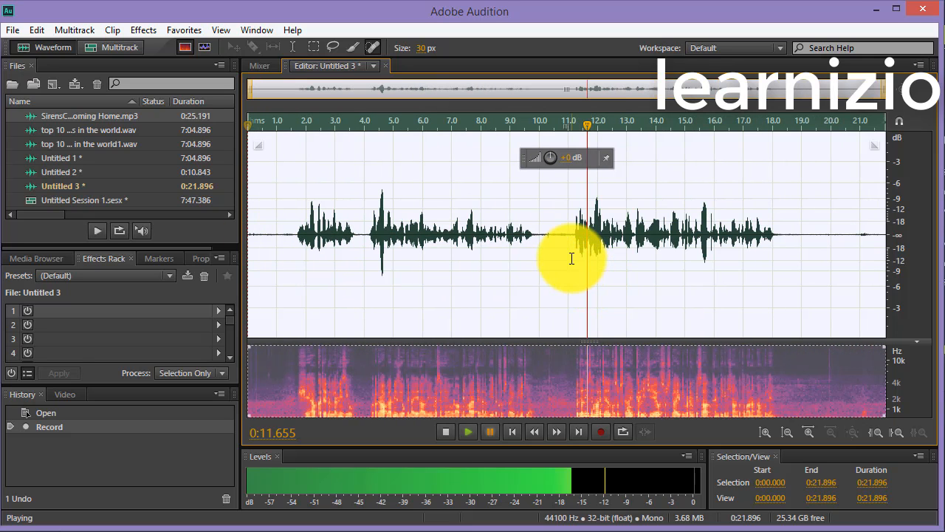
click(646, 265)
click(334, 201)
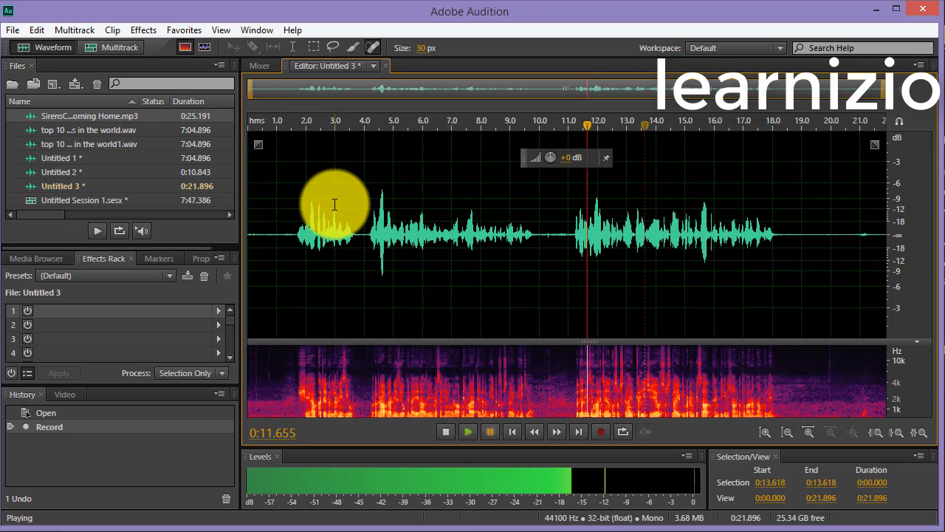
double_click(334, 201)
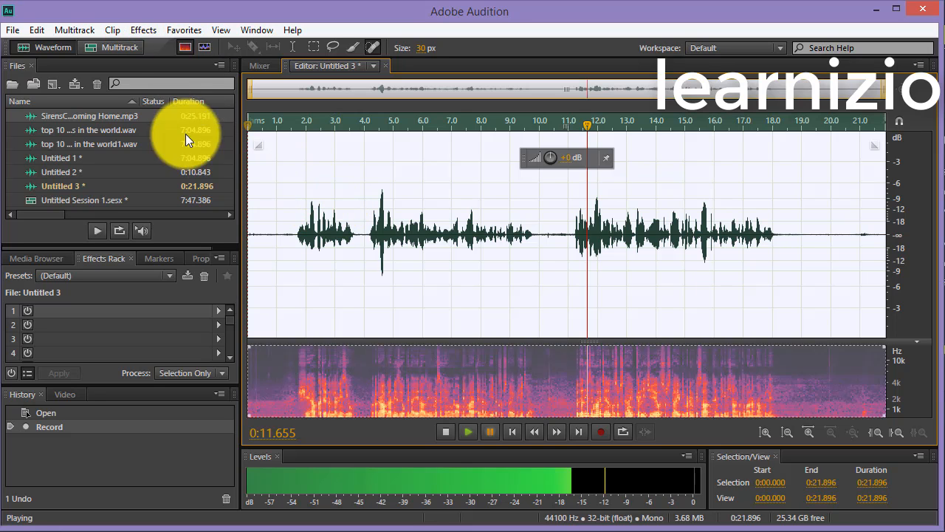
click(143, 29)
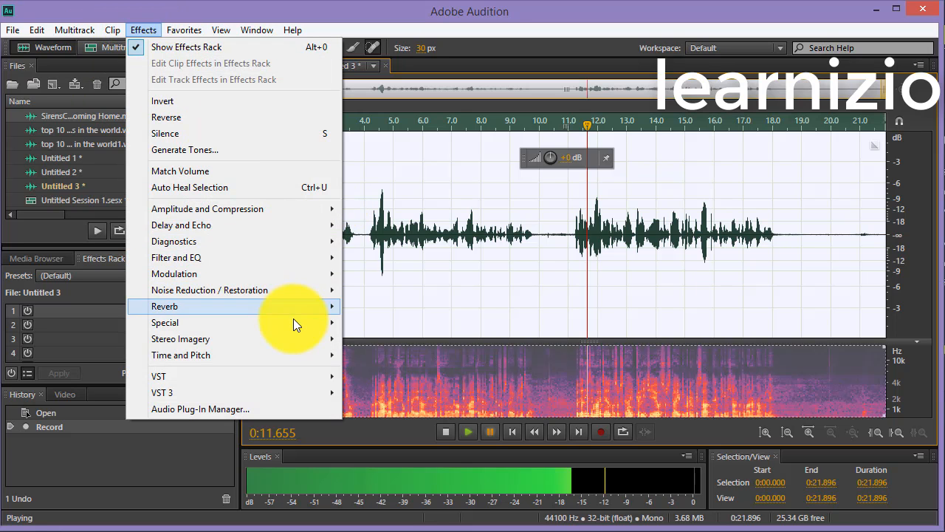
mouse_move(299, 293)
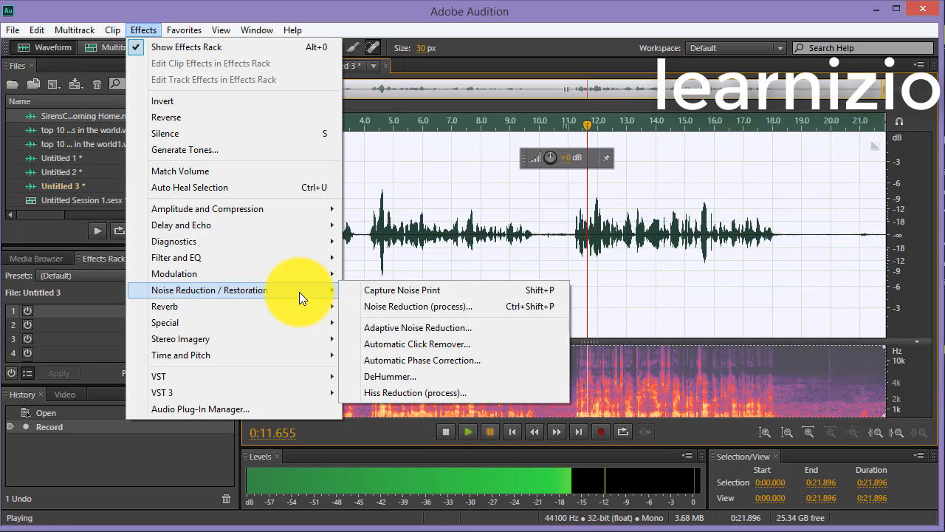
click(378, 296)
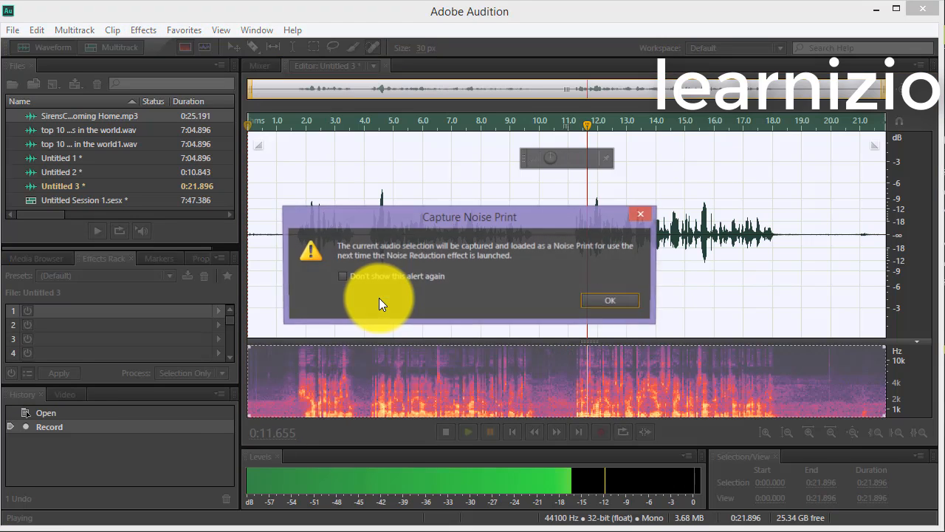
click(612, 301)
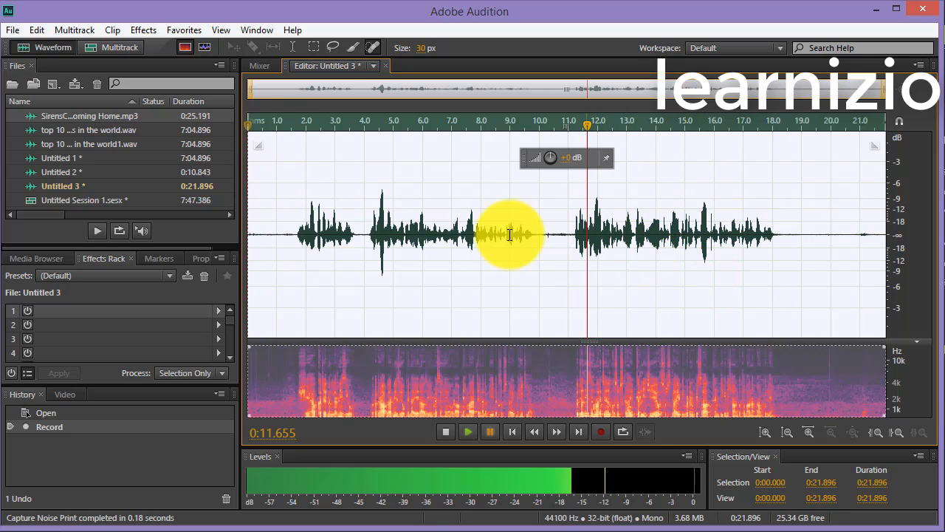
- Preview the Noise Reduction process on the whole recording with the captured noise print and apply it with the existing settings
click(135, 31)
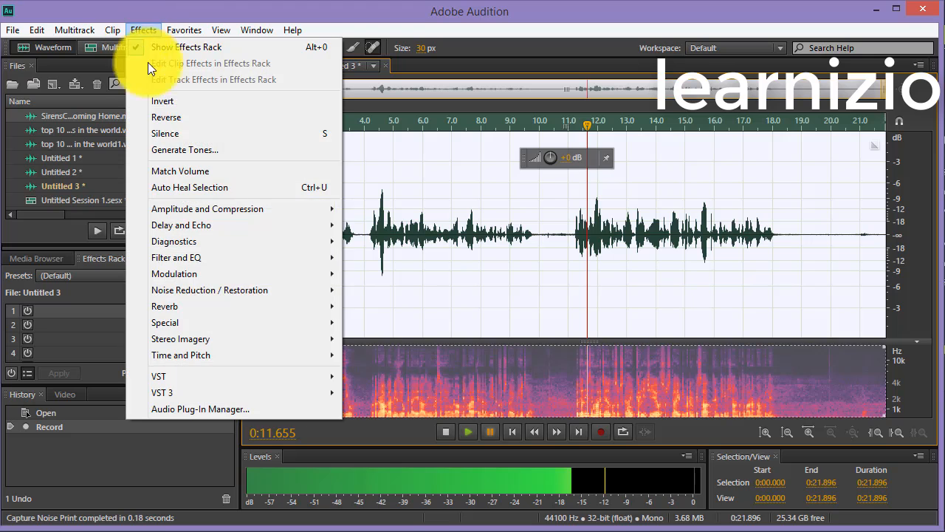
mouse_move(284, 294)
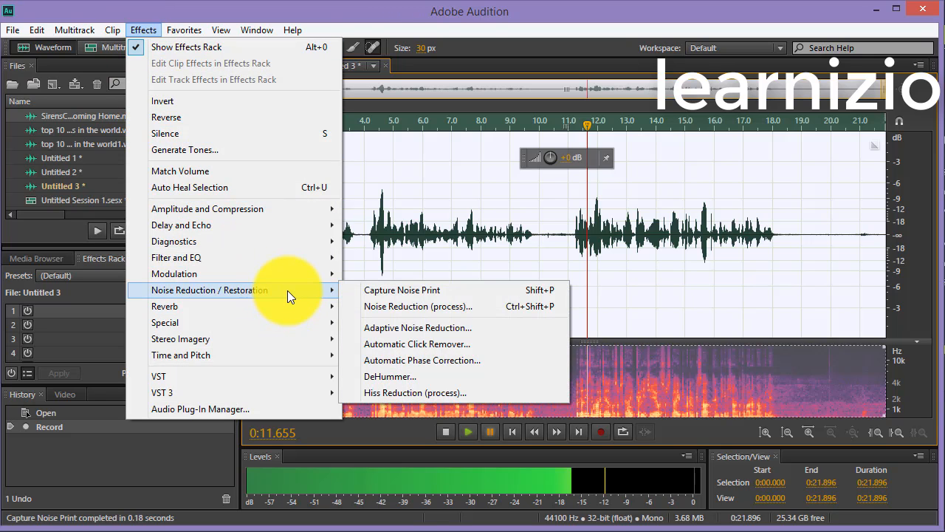
click(412, 307)
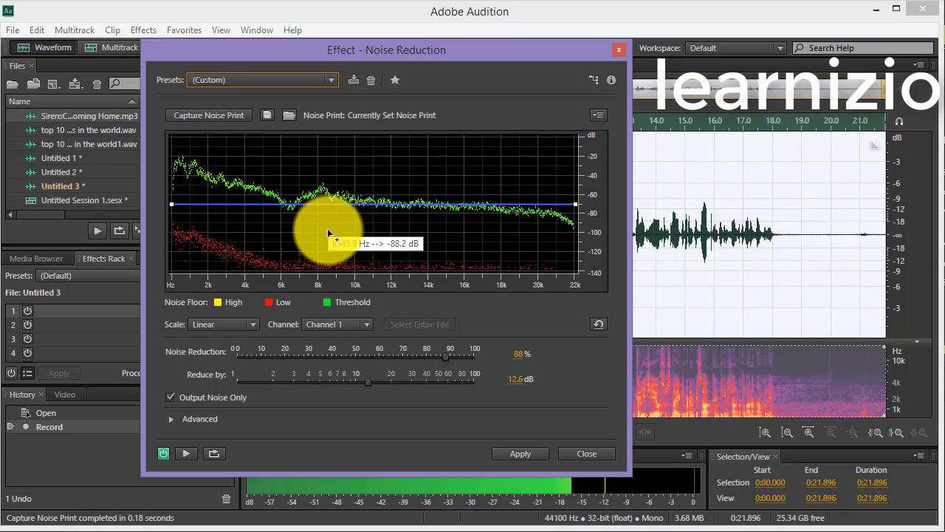
drag(432, 57, 343, 28)
click(93, 422)
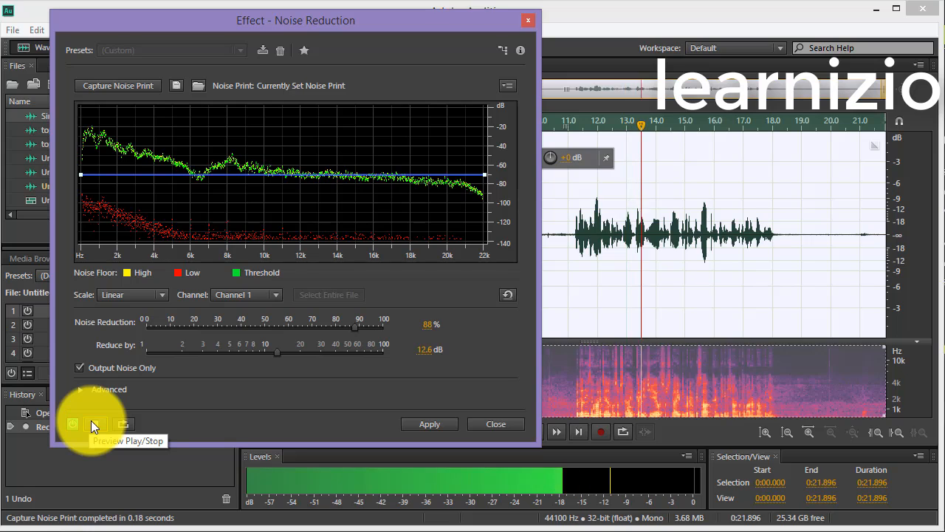
click(90, 420)
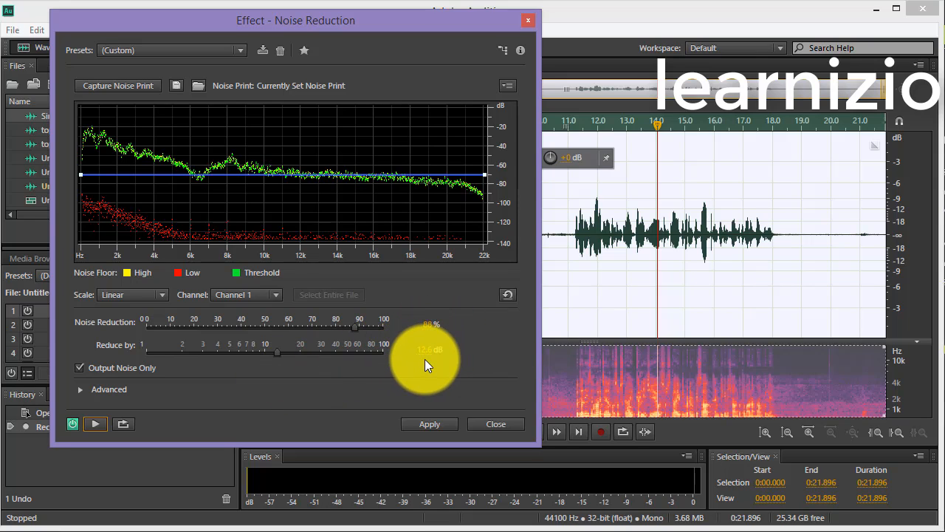
click(431, 424)
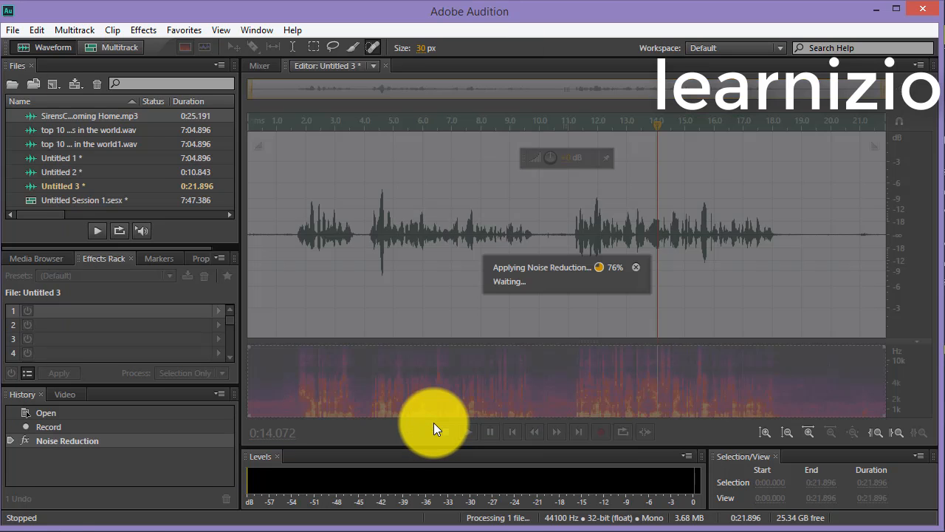
- Examine the waveform after noise reduction and play the recording back from the start
scroll(290, 247, up, 5)
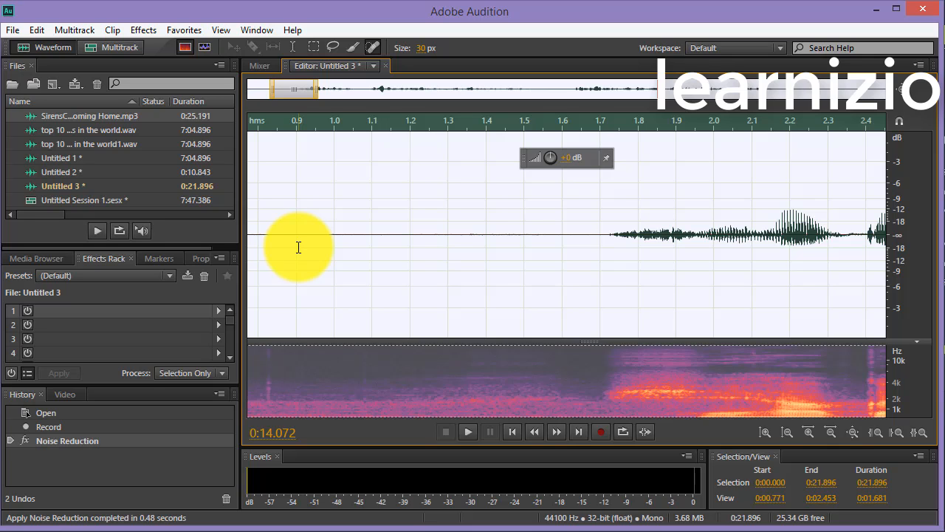
scroll(298, 246, down, 5)
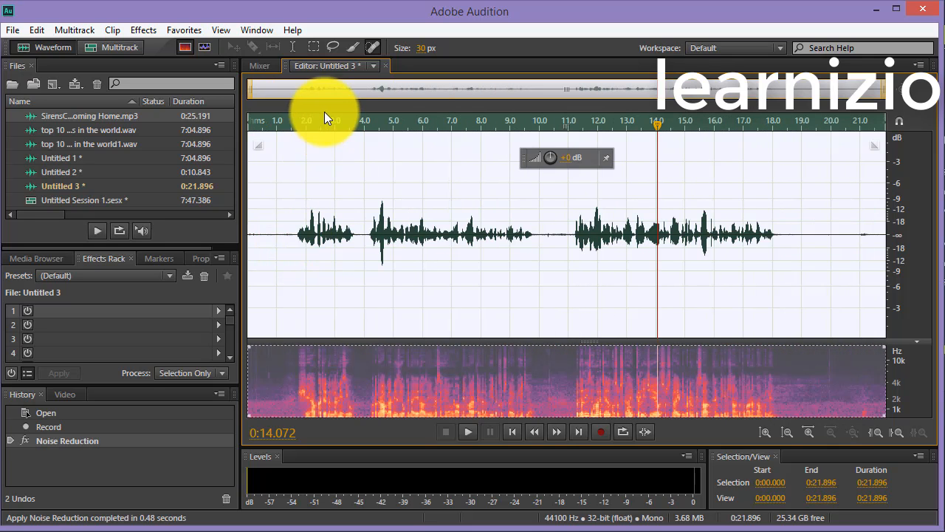
key(space)
key(space)
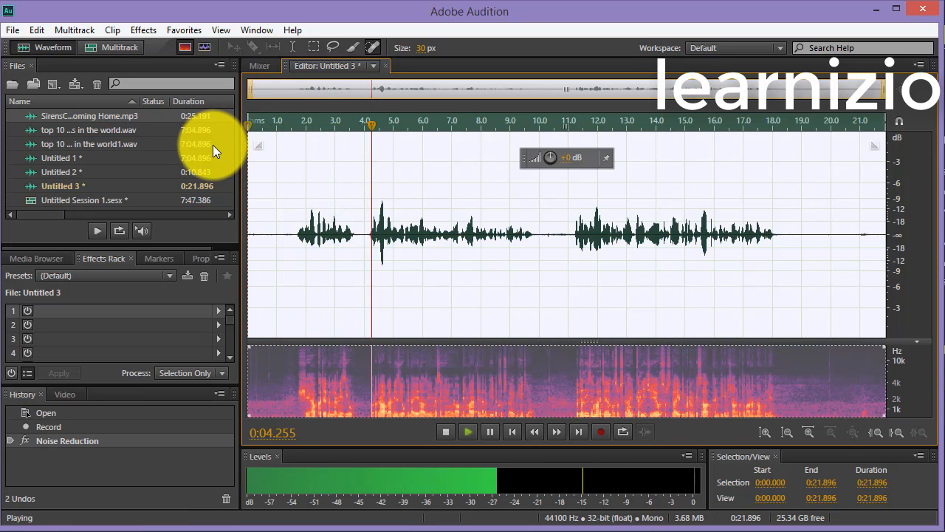
key(space)
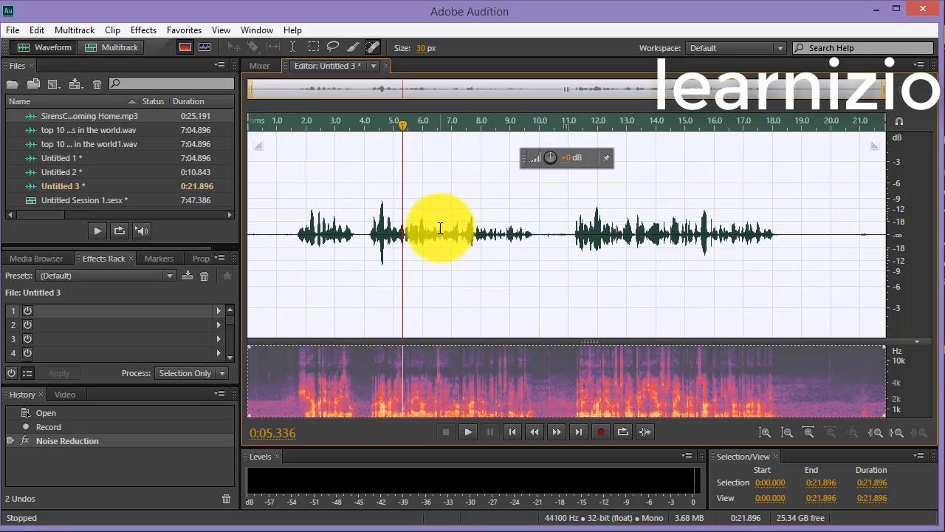
- Capture a new noise print from the entire processed recording and apply Noise Reduction a second time with the same settings
click(539, 238)
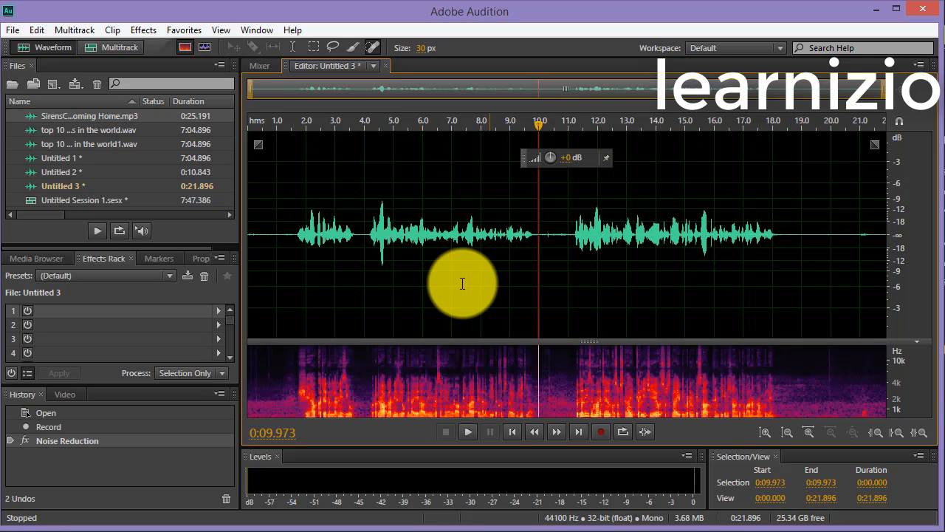
key(ctrl+a)
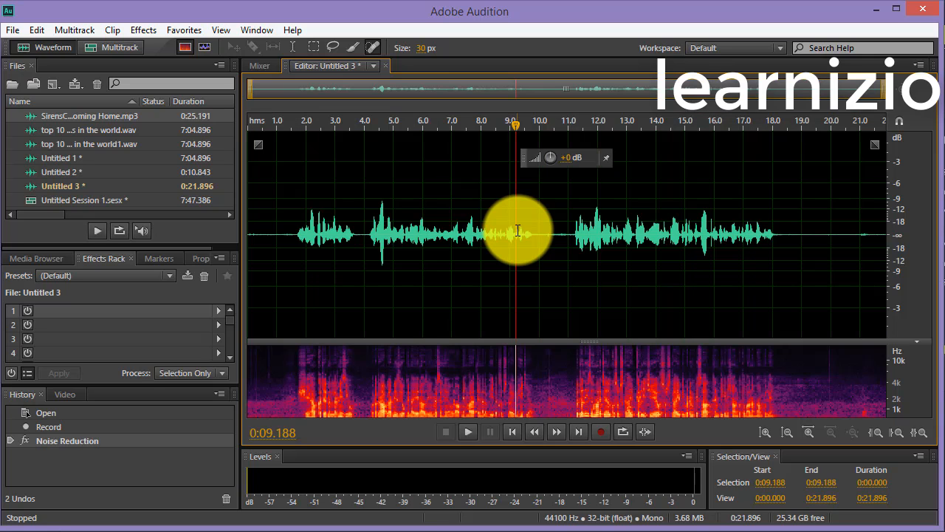
double_click(510, 234)
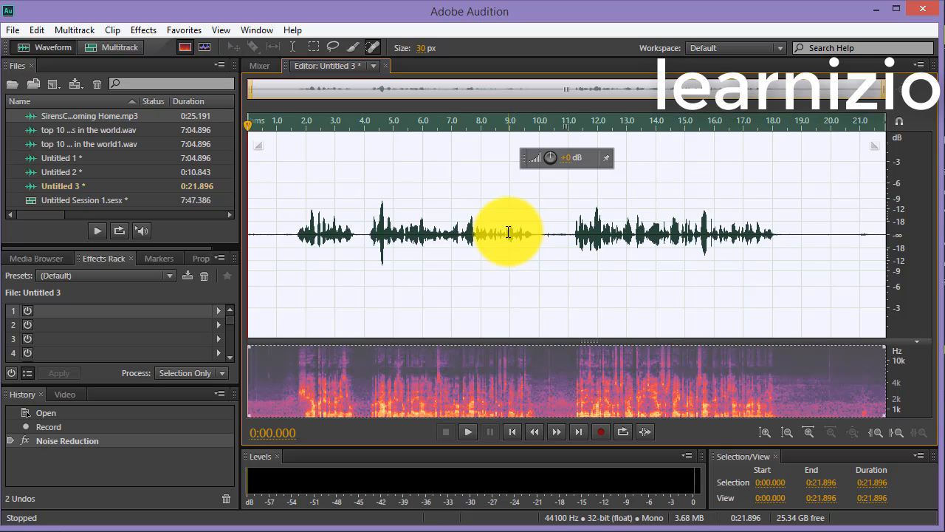
key(shift+p)
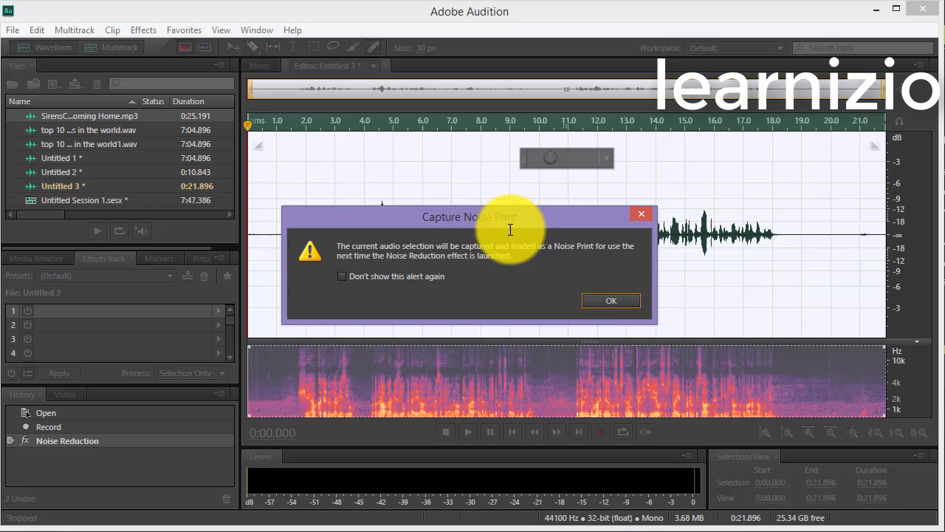
click(595, 298)
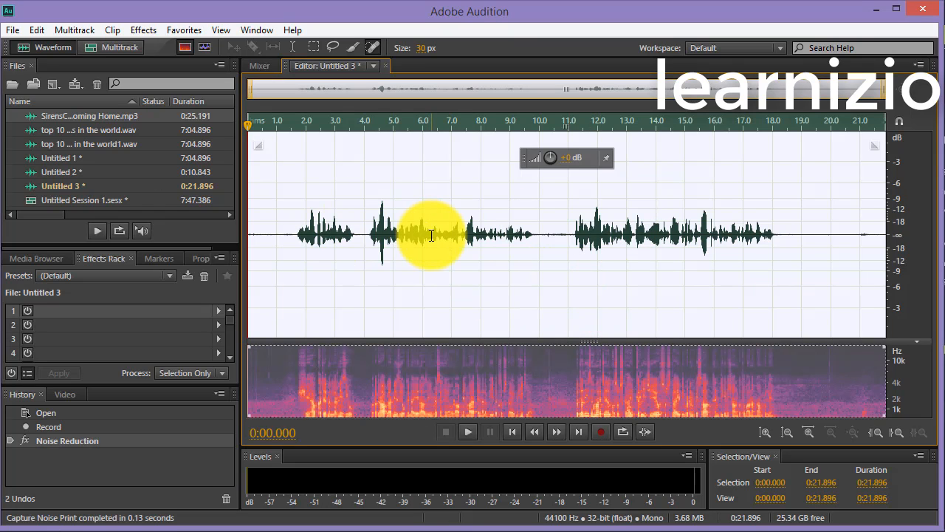
key(ctrl+shift+p)
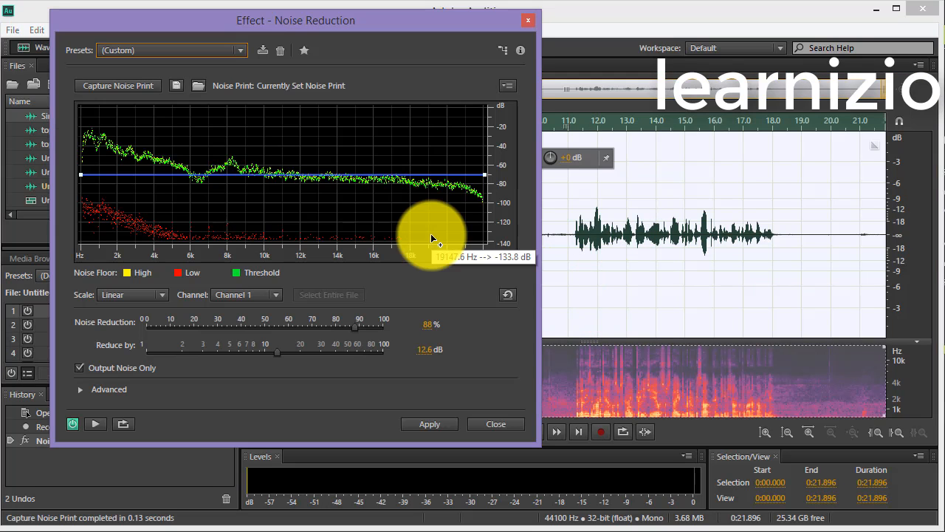
click(427, 426)
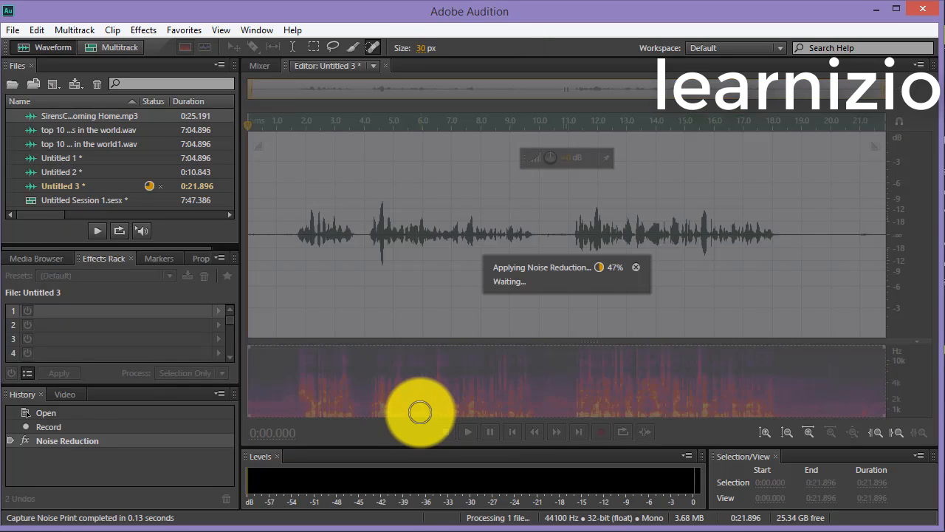